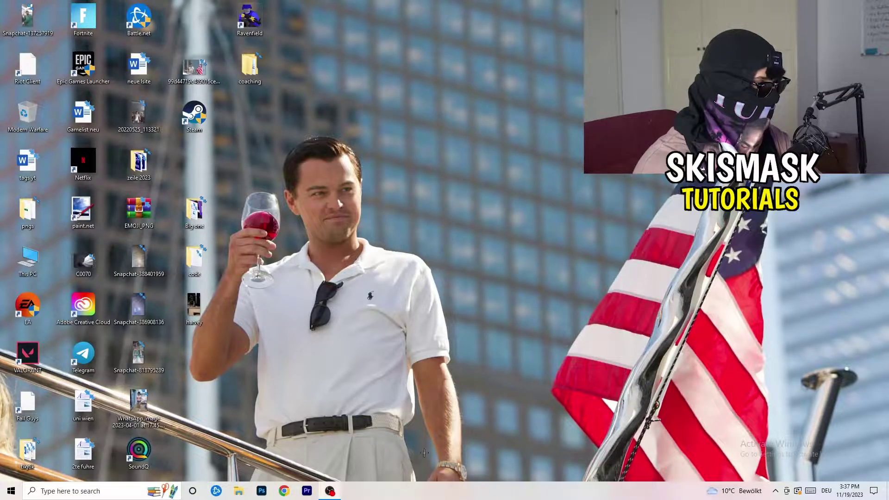
Step: Open Task Manager and try to end the Antimalware Service Executable background process
{"action": "right_click", "coordinate": [438, 494]}
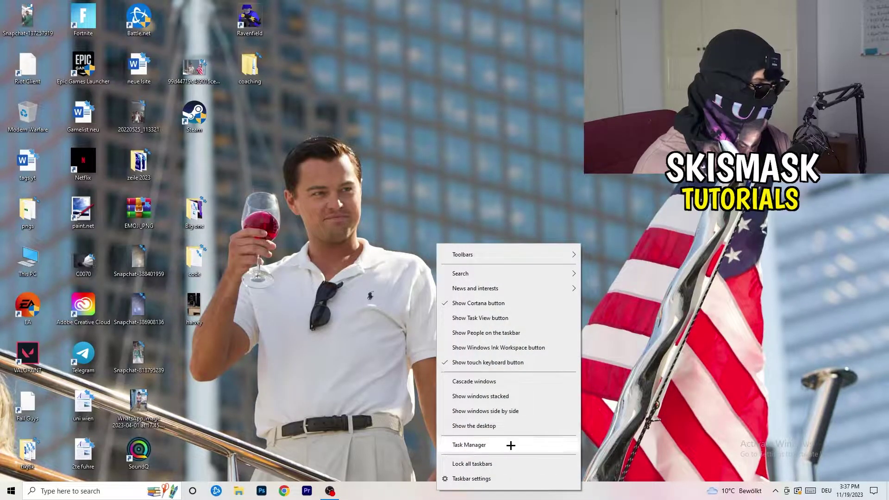
{"action": "left_click", "coordinate": [472, 444]}
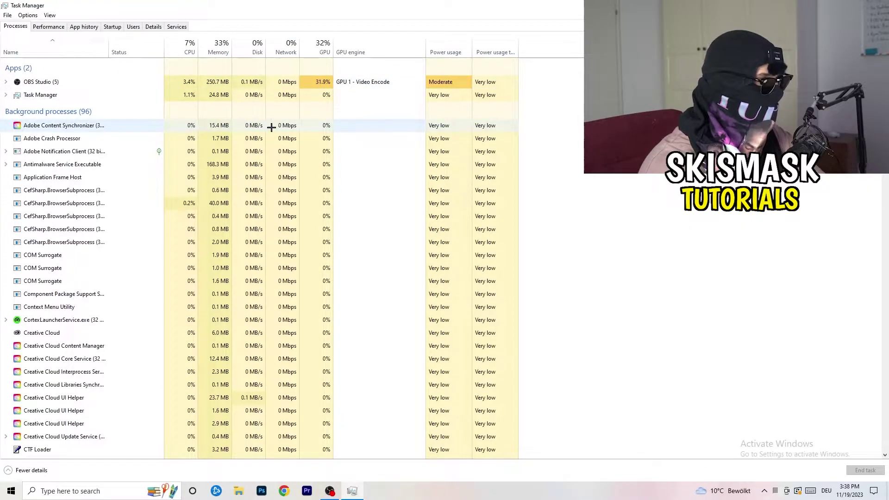
{"action": "right_click", "coordinate": [209, 166]}
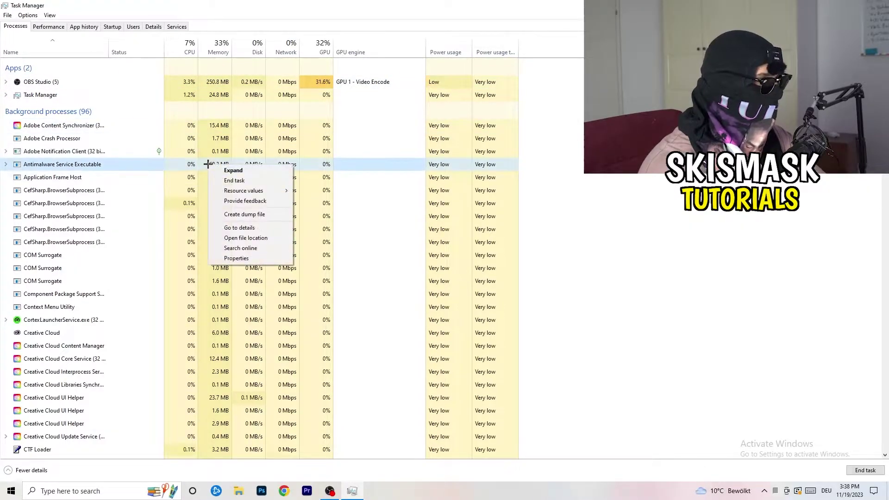
{"action": "left_click", "coordinate": [257, 181]}
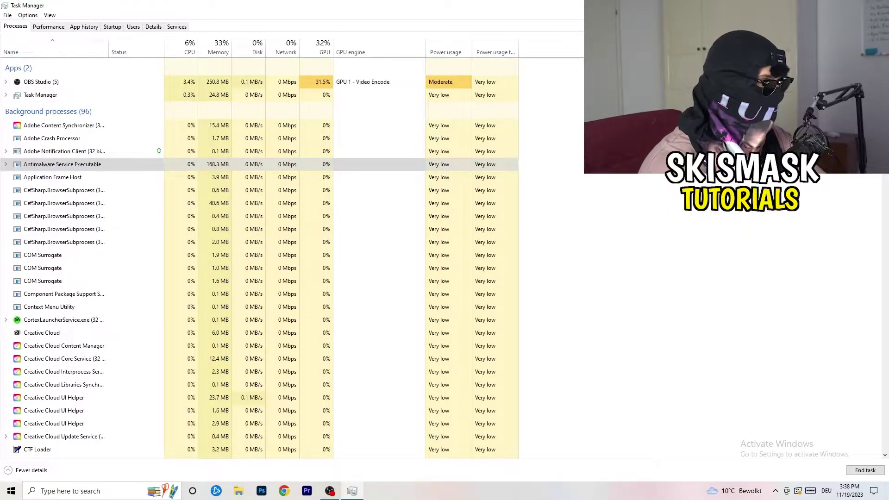
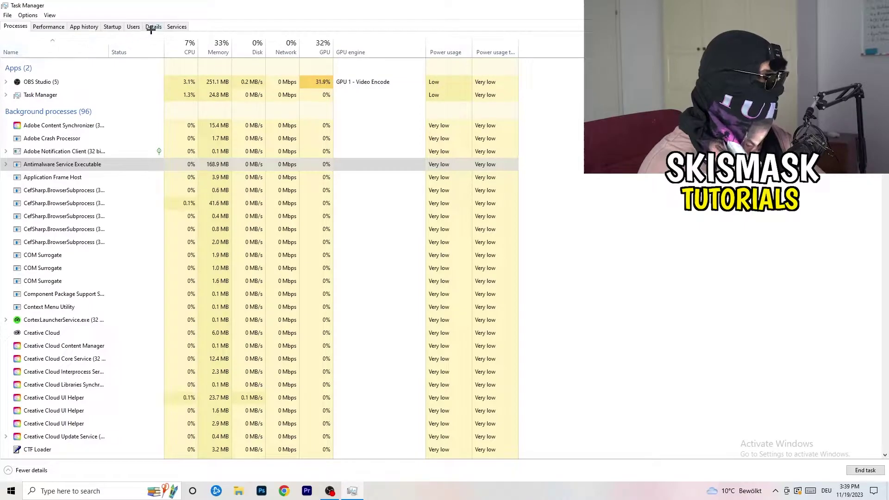
Step: Review the startup apps and check the enable or disable options for Dropbox, EA and File Association Helper
{"action": "left_click", "coordinate": [113, 27]}
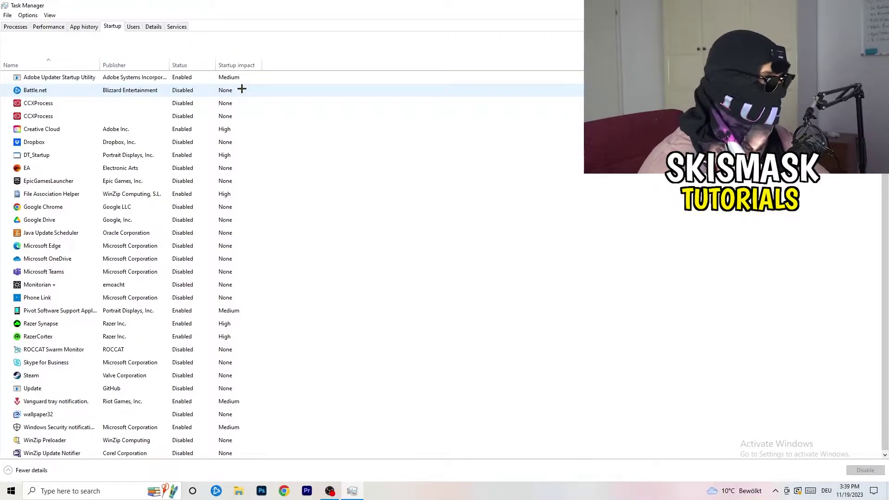
{"action": "right_click", "coordinate": [185, 139]}
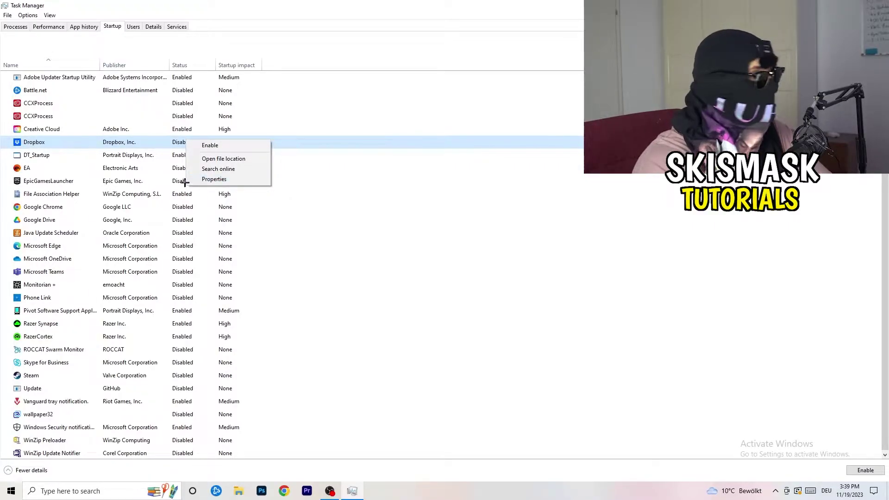
{"action": "left_click", "coordinate": [89, 170]}
{"action": "right_click", "coordinate": [88, 170]}
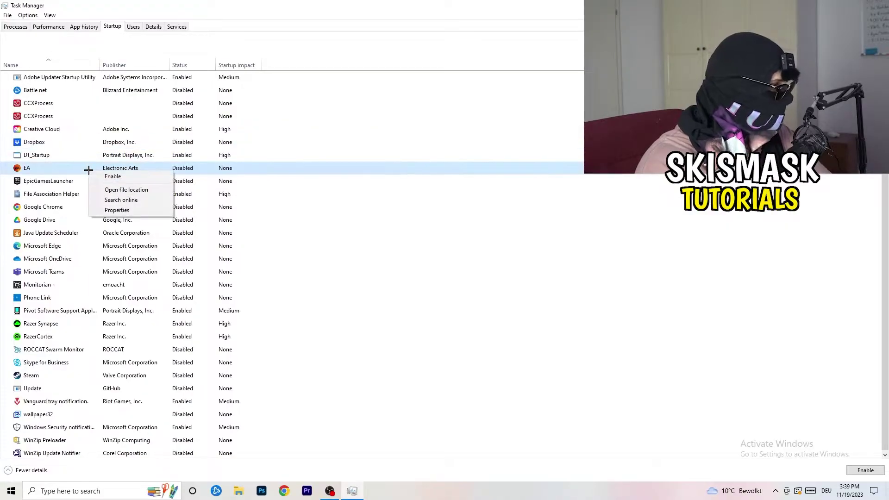
{"action": "left_click", "coordinate": [592, 241]}
{"action": "left_click", "coordinate": [592, 241]}
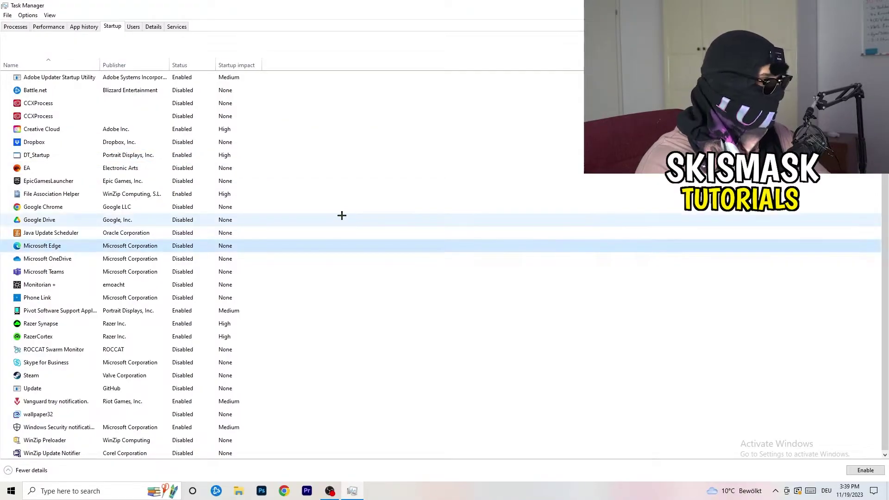
{"action": "right_click", "coordinate": [182, 197]}
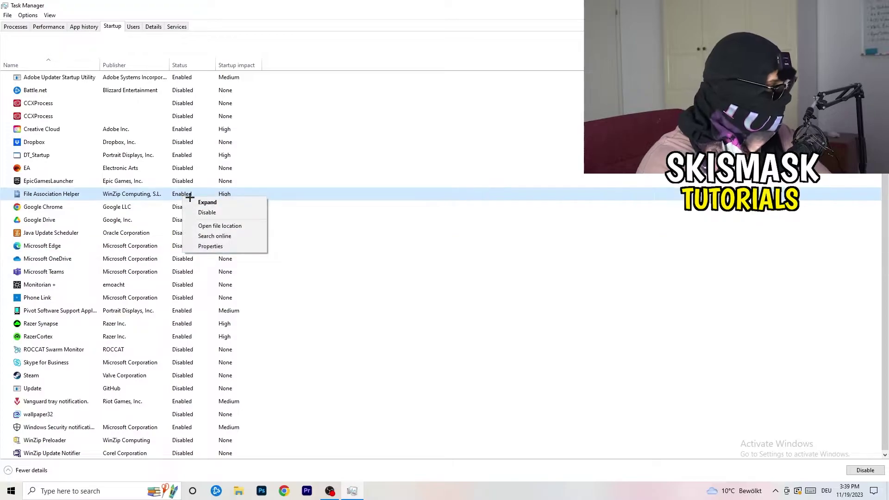
{"action": "left_click", "coordinate": [399, 232]}
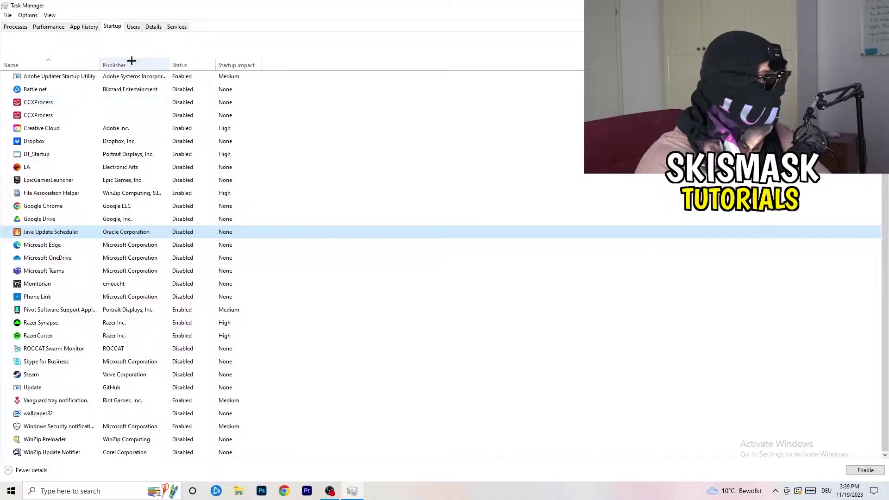
Step: Look at the performance overview, inspect the priority options of the Dropbox crash handler process in the detailed list, and leave Task Manager
{"action": "left_click", "coordinate": [52, 26]}
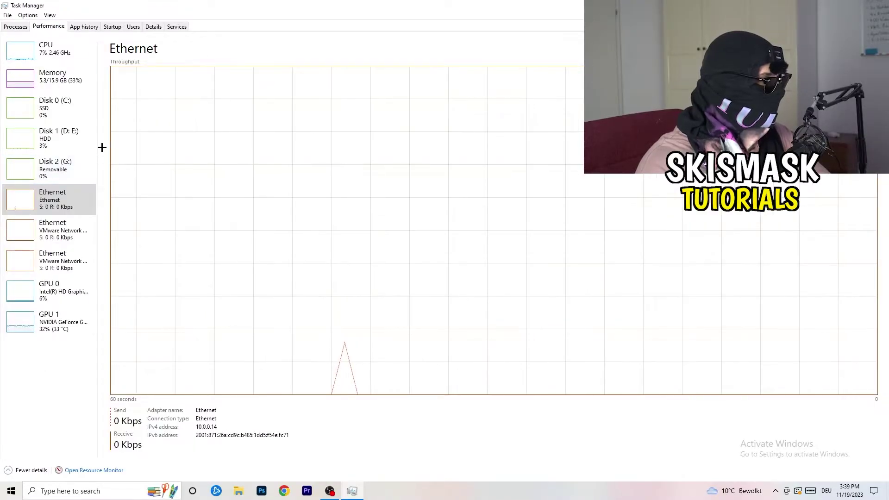
{"action": "left_click", "coordinate": [154, 26]}
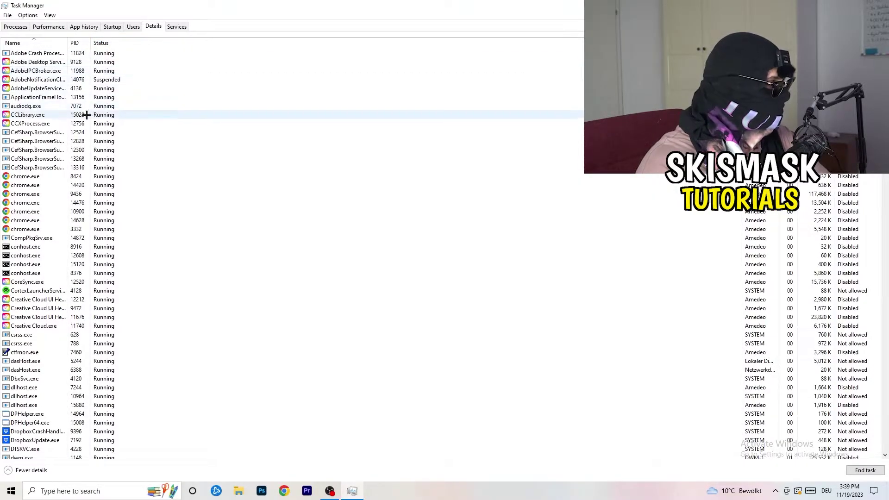
{"action": "scroll", "coordinate": [90, 235], "scroll_direction": "down", "scroll_amount": 6}
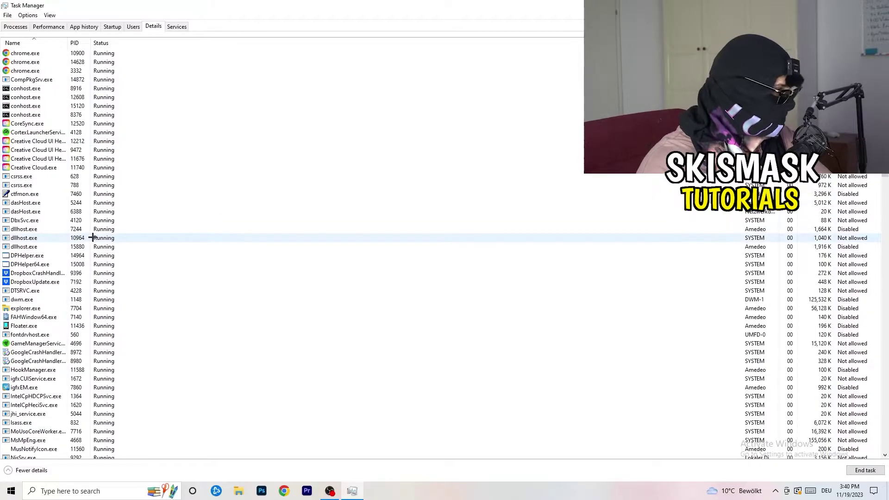
{"action": "right_click", "coordinate": [49, 276]}
{"action": "right_click", "coordinate": [73, 273]}
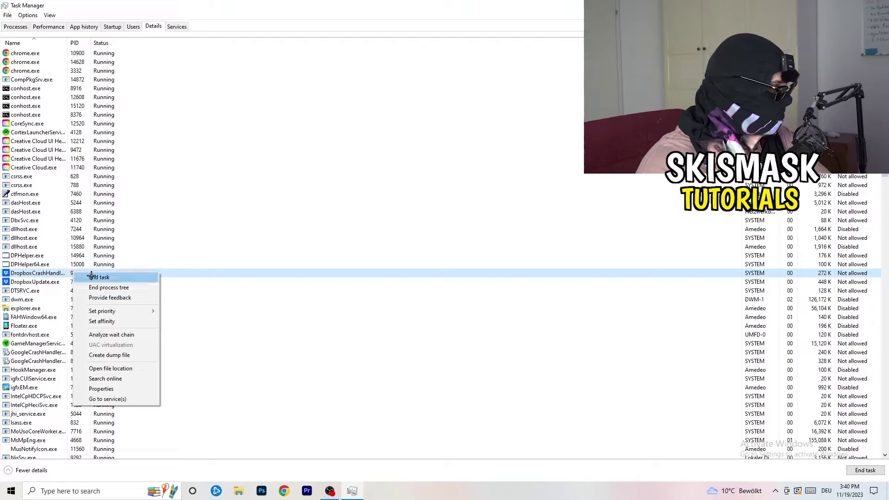
{"action": "right_click", "coordinate": [66, 273]}
{"action": "mouse_move", "coordinate": [108, 313]}
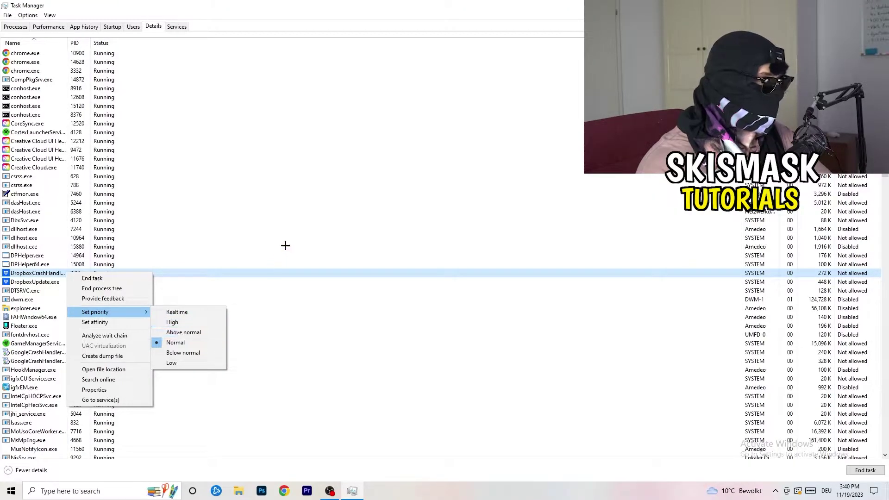
{"action": "left_click", "coordinate": [386, 89]}
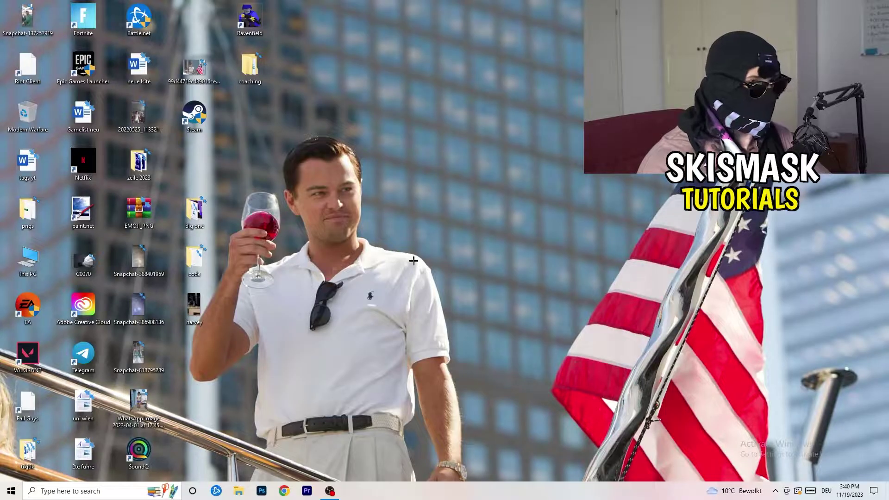
Step: Find and open Windows Settings, and go to the System display settings
{"action": "key", "text": "super"}
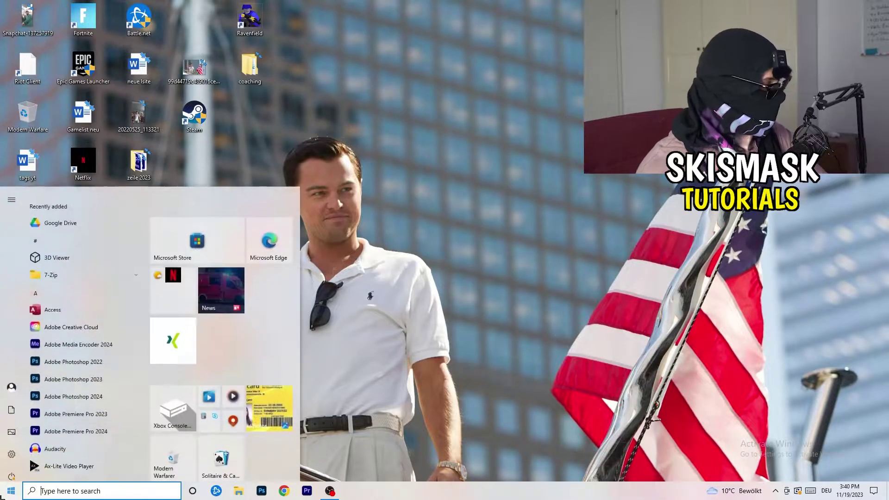
{"action": "type", "text": "sett"}
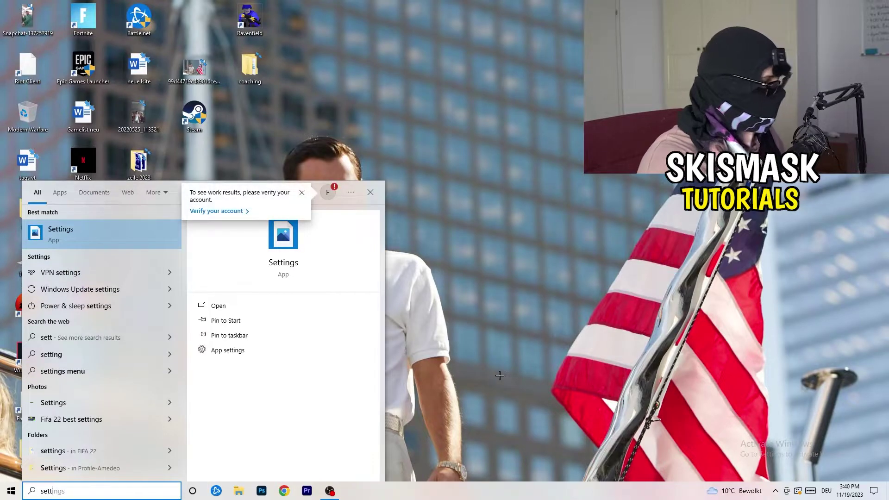
{"action": "key", "text": "Return"}
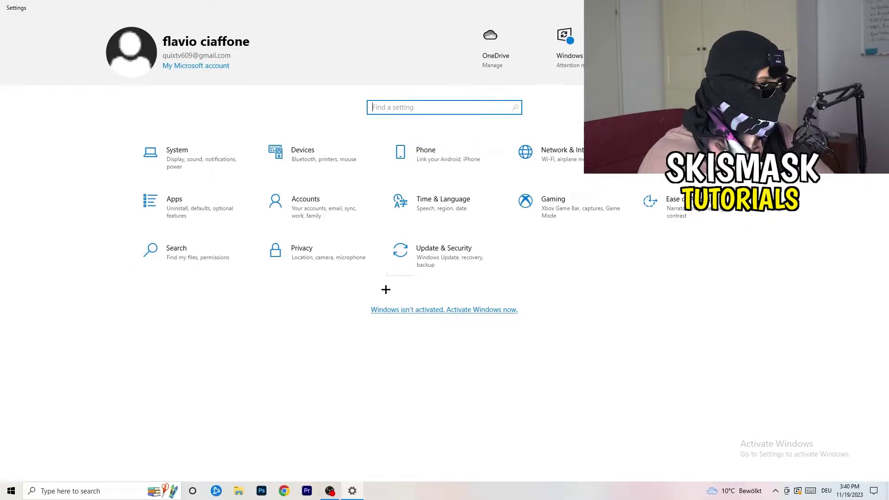
{"action": "left_click", "coordinate": [201, 165]}
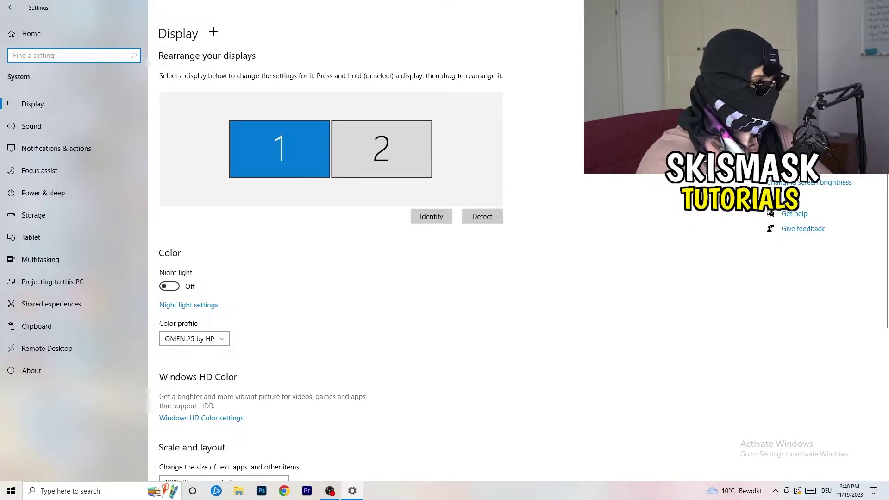
{"action": "left_click", "coordinate": [179, 36]}
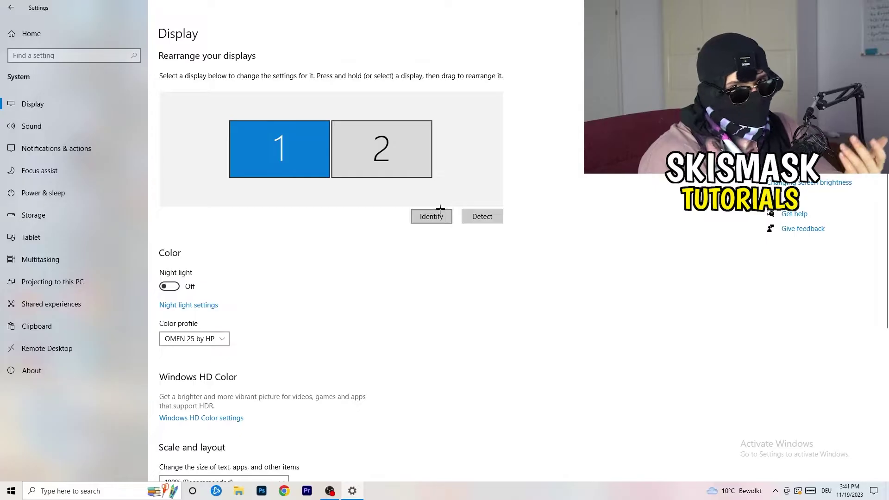
Step: Check the available text and app scaling choices and the display resolution setting, leaving both as they are
{"action": "scroll", "coordinate": [314, 254], "scroll_direction": "down", "scroll_amount": 4}
{"action": "scroll", "coordinate": [315, 254], "scroll_direction": "up", "scroll_amount": 4}
{"action": "scroll", "coordinate": [315, 254], "scroll_direction": "down", "scroll_amount": 4}
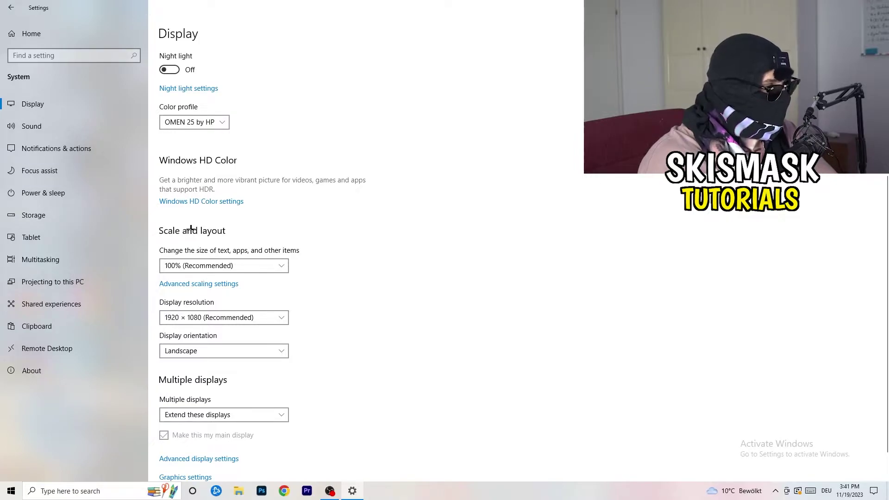
{"action": "left_click", "coordinate": [273, 262]}
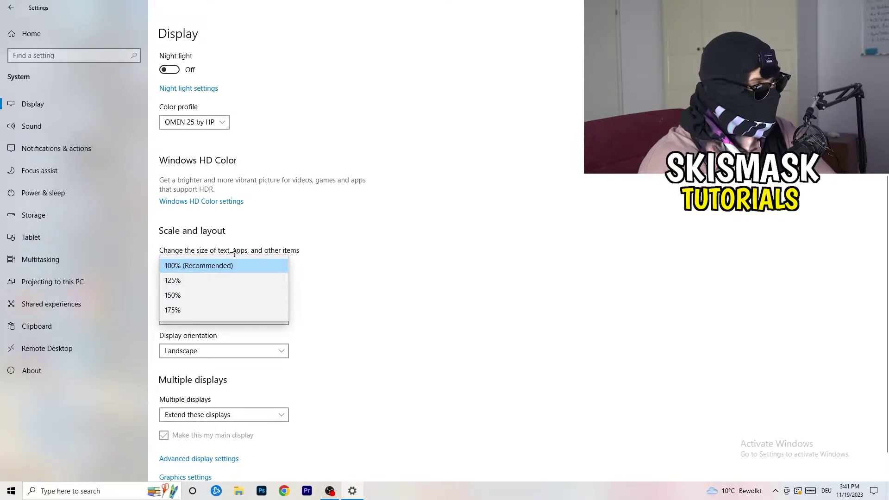
{"action": "left_click", "coordinate": [320, 261]}
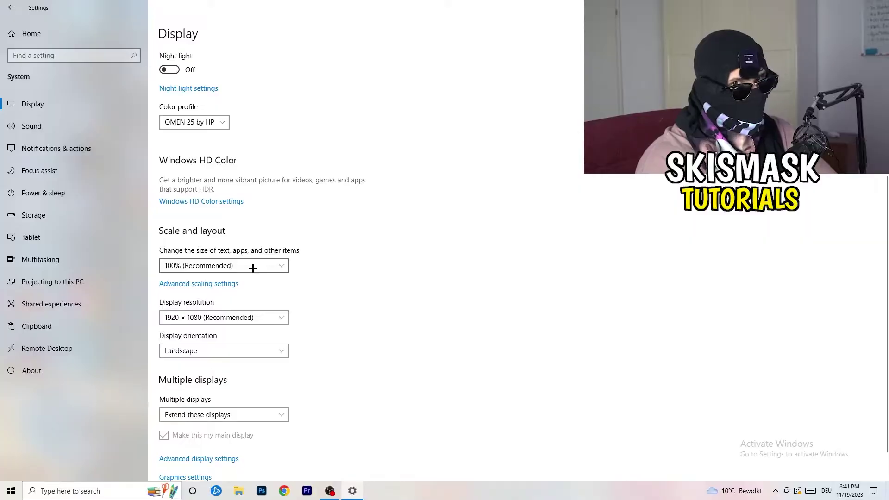
{"action": "scroll", "coordinate": [244, 270], "scroll_direction": "down", "scroll_amount": 2}
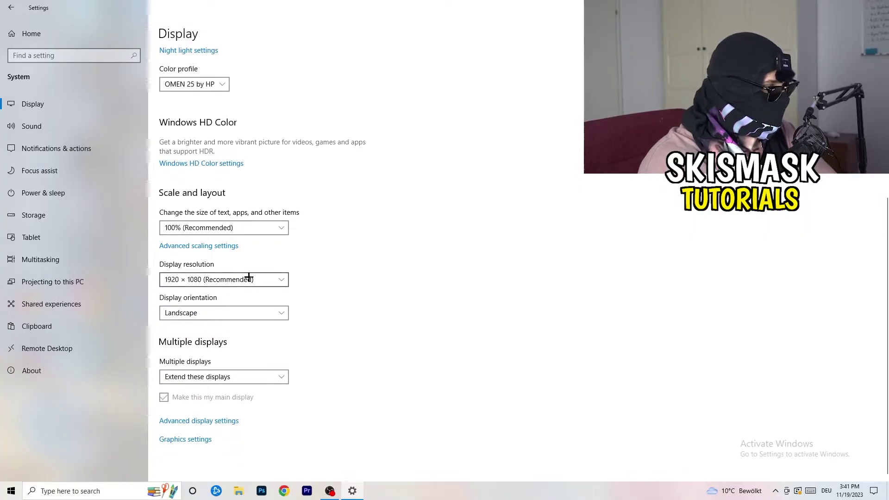
{"action": "key", "text": "alt+Down"}
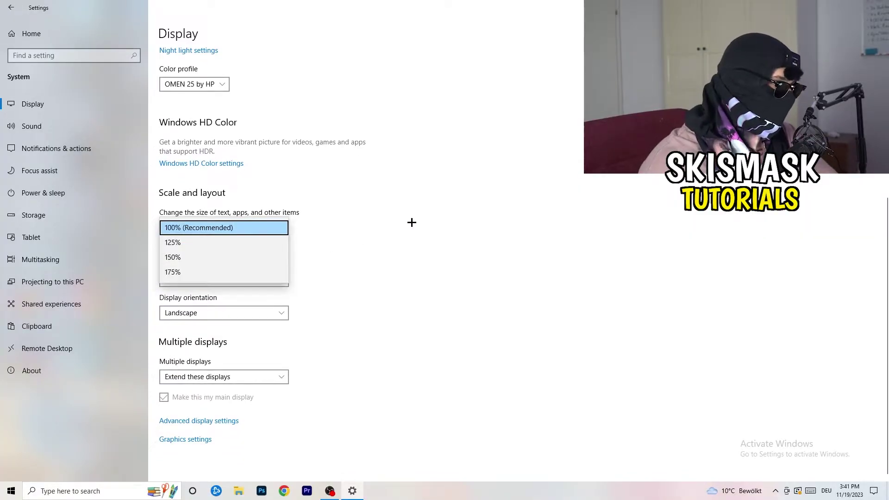
{"action": "left_click", "coordinate": [407, 220]}
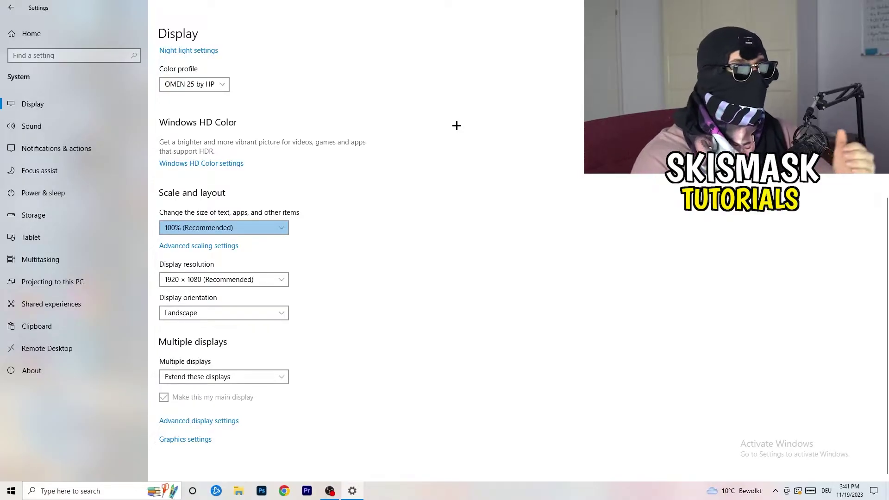
{"action": "left_click", "coordinate": [260, 279]}
{"action": "left_click", "coordinate": [320, 262]}
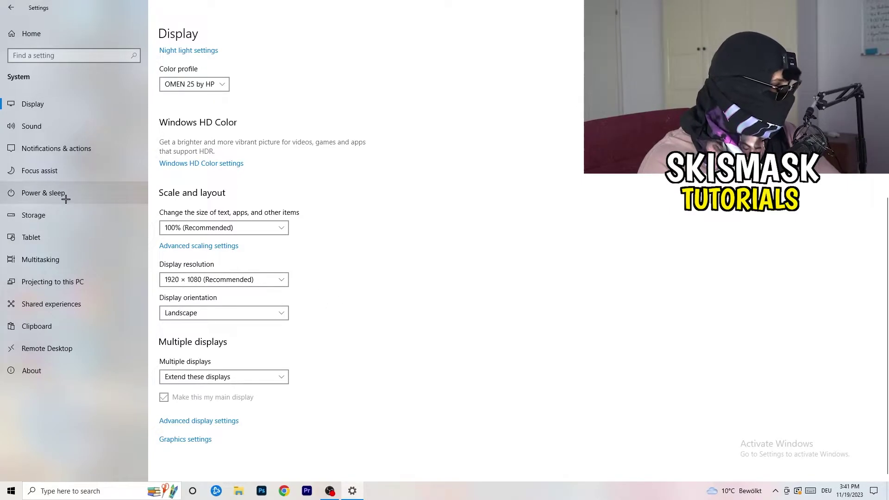
Step: Open the Storage Sense configuration and check how often it is set to run
{"action": "left_click", "coordinate": [65, 213]}
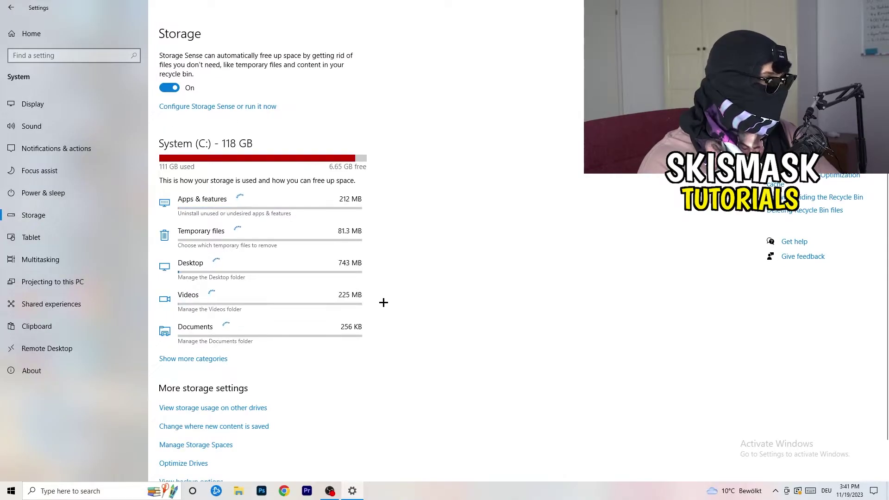
{"action": "left_click", "coordinate": [194, 110]}
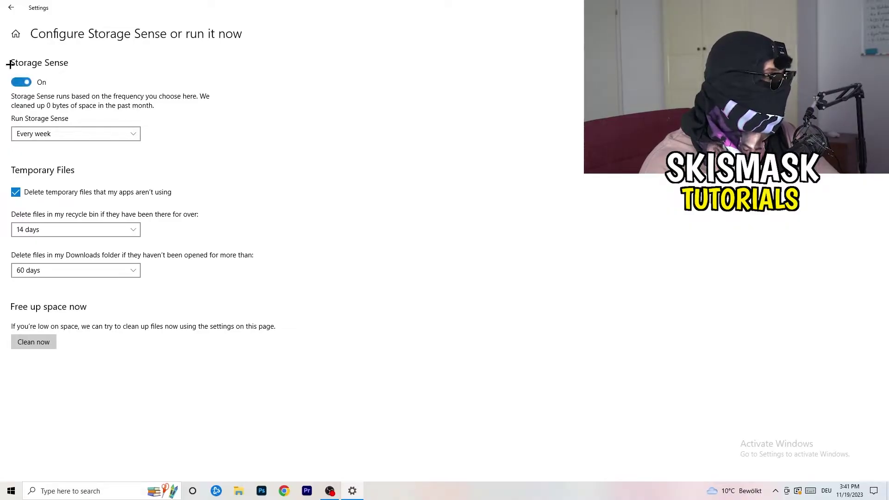
{"action": "left_click", "coordinate": [34, 135]}
{"action": "left_click", "coordinate": [232, 119]}
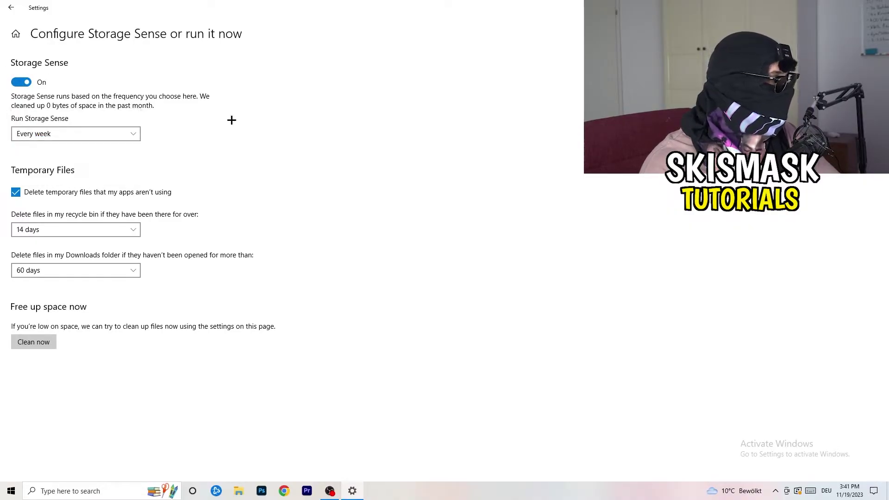
Step: Turn off deletion of temporary files that apps aren't using, check the recycle bin retention setting, and return to the Storage overview
{"action": "left_click", "coordinate": [90, 196]}
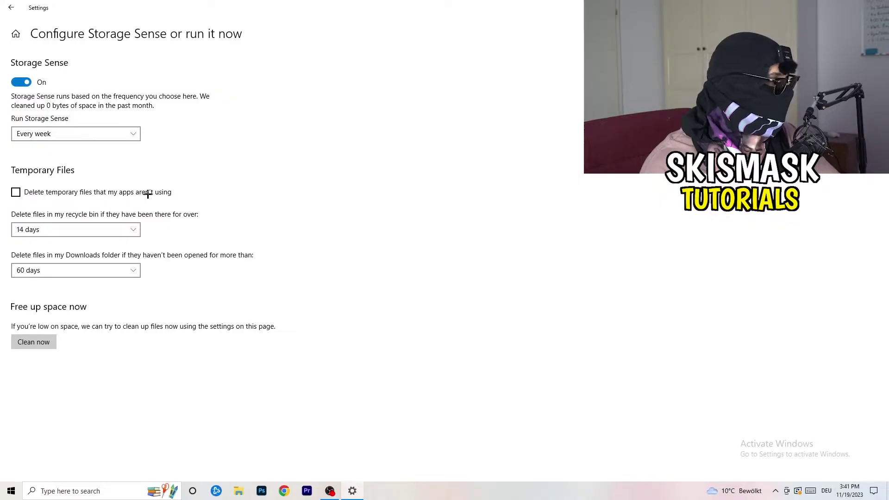
{"action": "left_click", "coordinate": [58, 228]}
{"action": "left_click", "coordinate": [58, 228]}
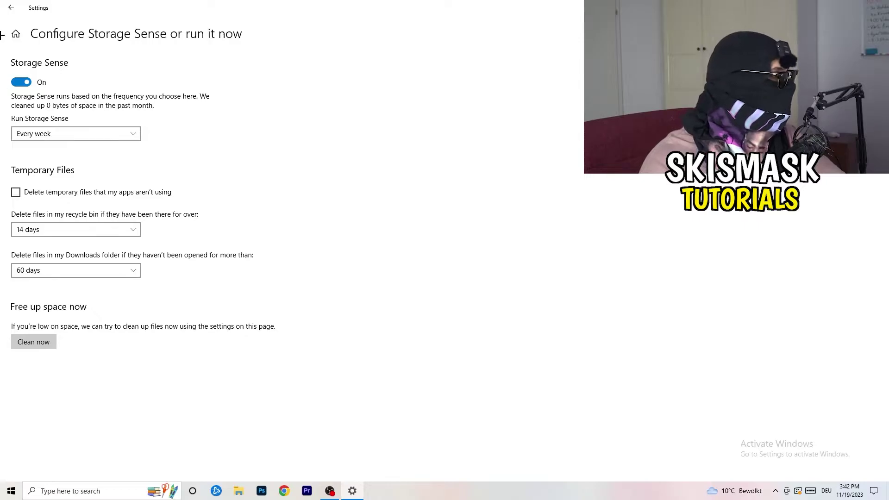
{"action": "left_click", "coordinate": [11, 7]}
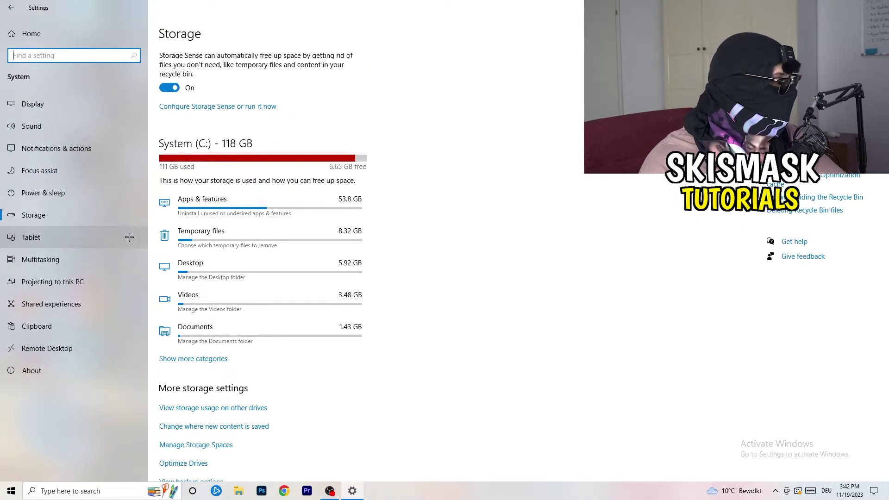
Step: Review the available power plans, including the additional ones, from the Power & sleep settings, and close Power Options and Settings
{"action": "left_click", "coordinate": [103, 197]}
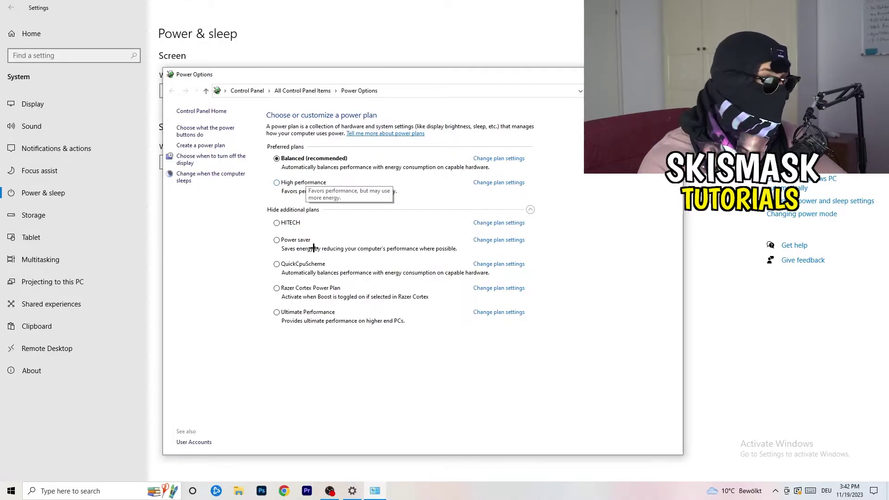
{"action": "left_click", "coordinate": [343, 210]}
{"action": "left_click", "coordinate": [530, 210]}
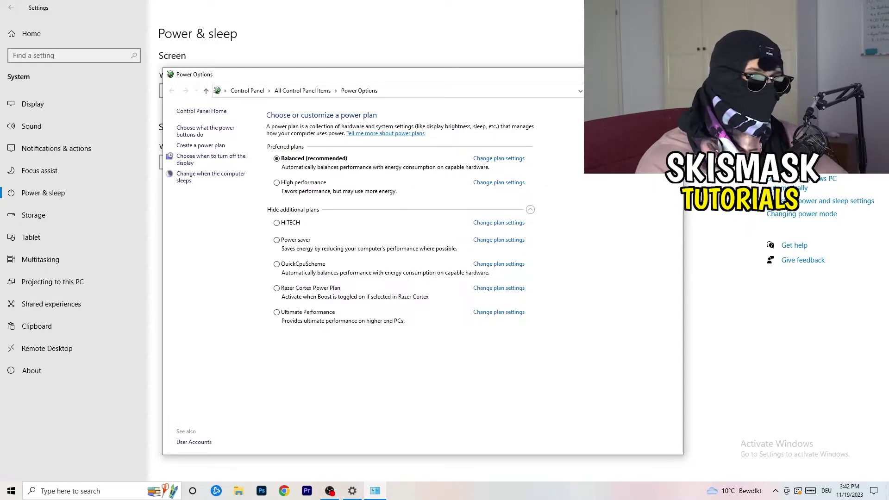
{"action": "key", "text": "alt+F4"}
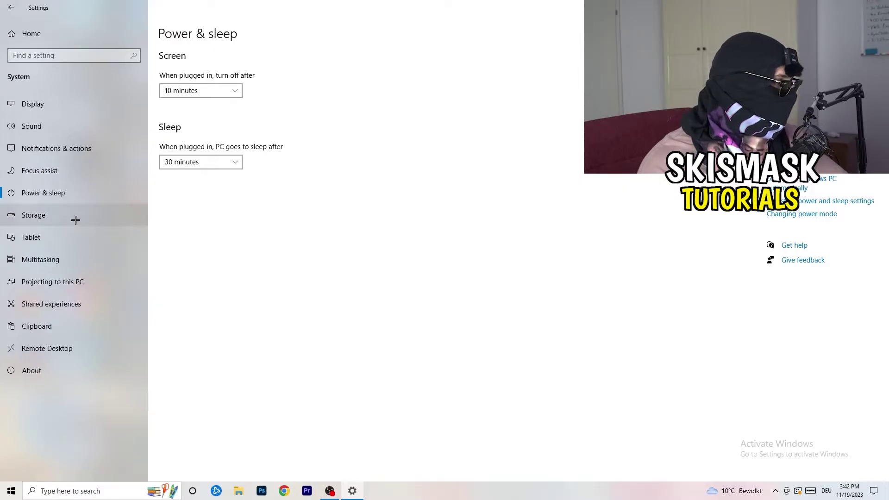
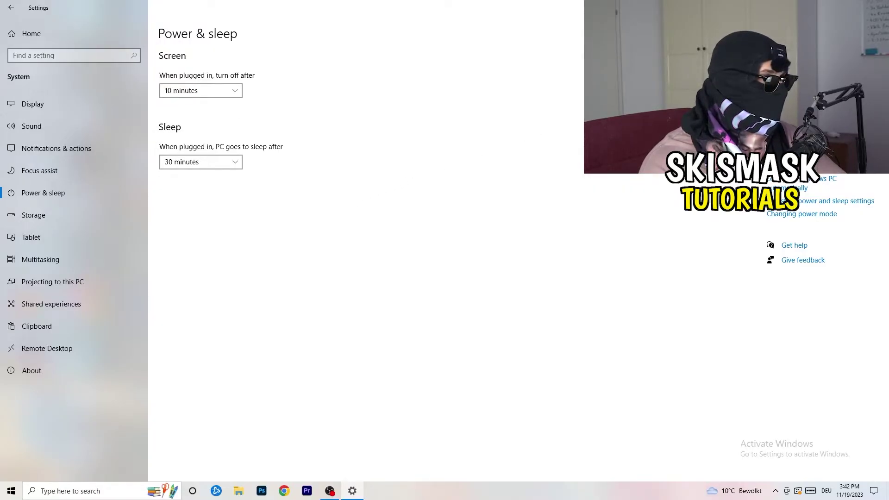
{"action": "left_click", "coordinate": [878, 8]}
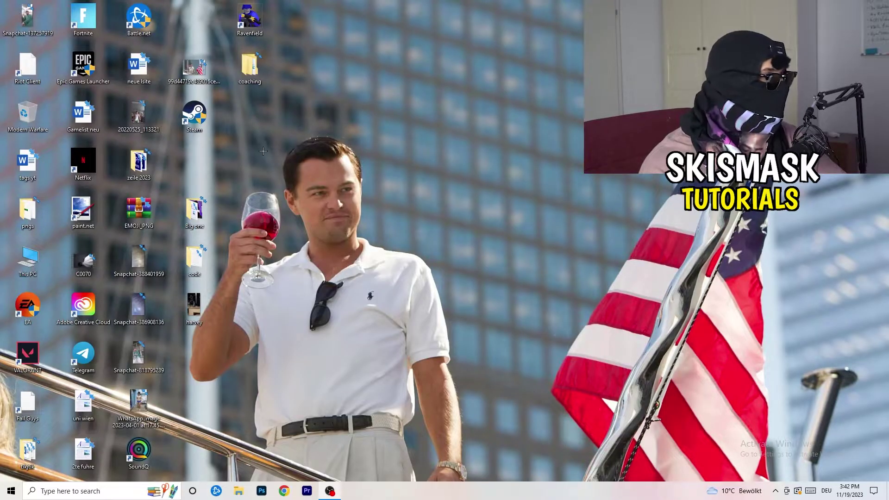
Step: Move the Steam shortcut to an empty area of the desktop and open the compatibility settings in its properties
{"action": "left_click_drag", "start_coordinate": [194, 114], "coordinate": [473, 164]}
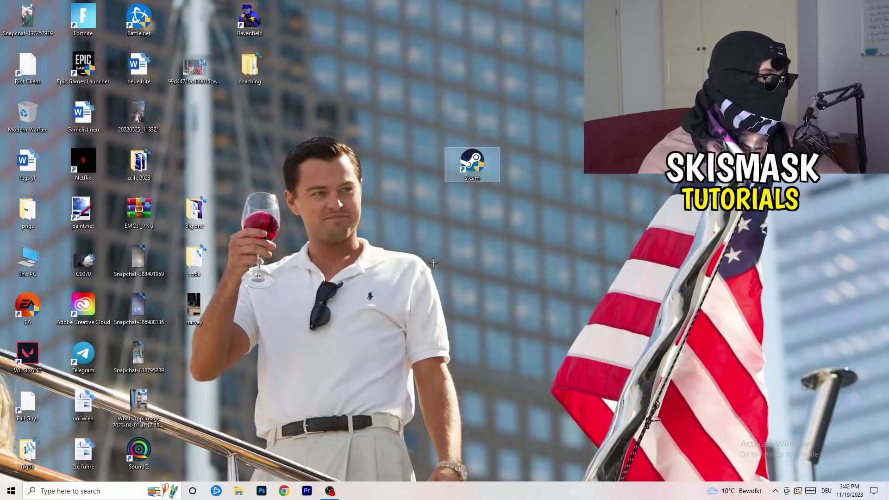
{"action": "right_click", "coordinate": [465, 167]}
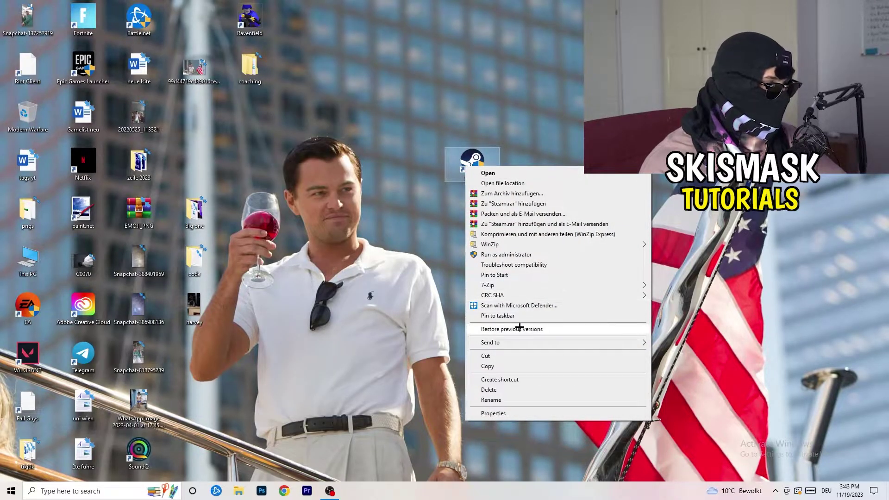
{"action": "left_click", "coordinate": [508, 413]}
{"action": "left_click_drag", "start_coordinate": [514, 171], "coordinate": [428, 129]}
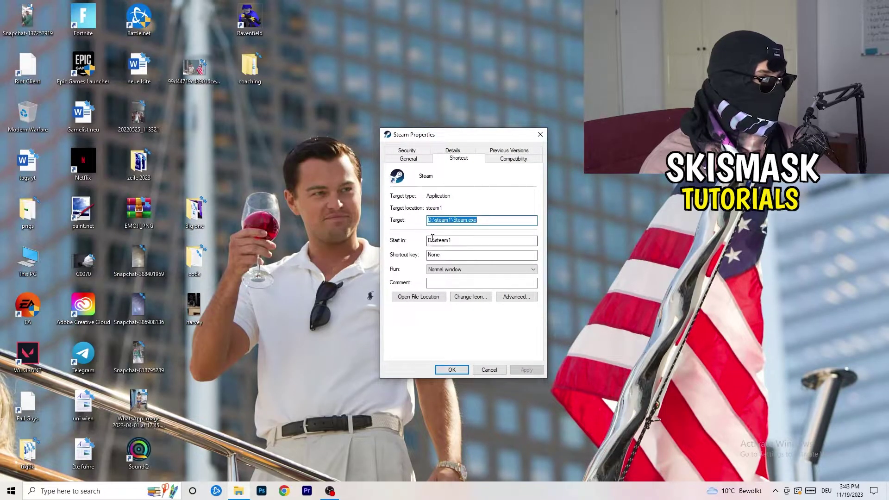
{"action": "left_click", "coordinate": [523, 159]}
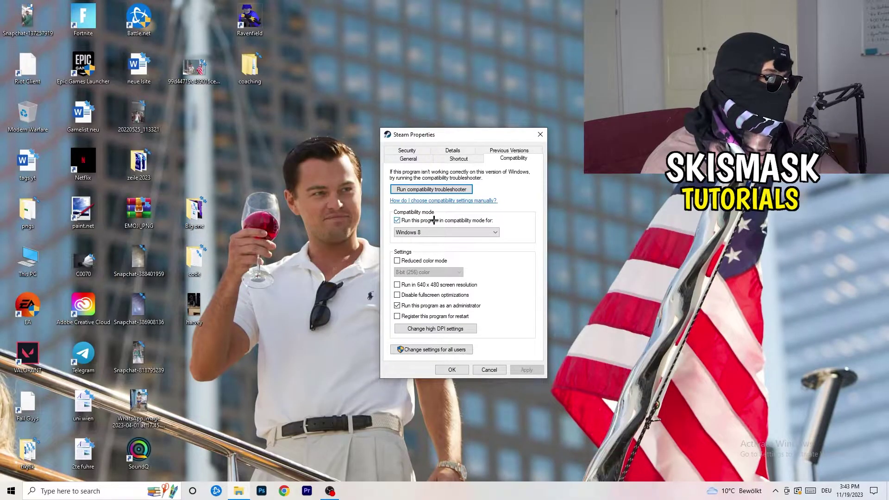
Step: Keep Steam's compatibility mode on Windows 8 and running as administrator enabled, and apply the shortcut's compatibility settings
{"action": "left_click", "coordinate": [486, 217]}
{"action": "left_click", "coordinate": [404, 222]}
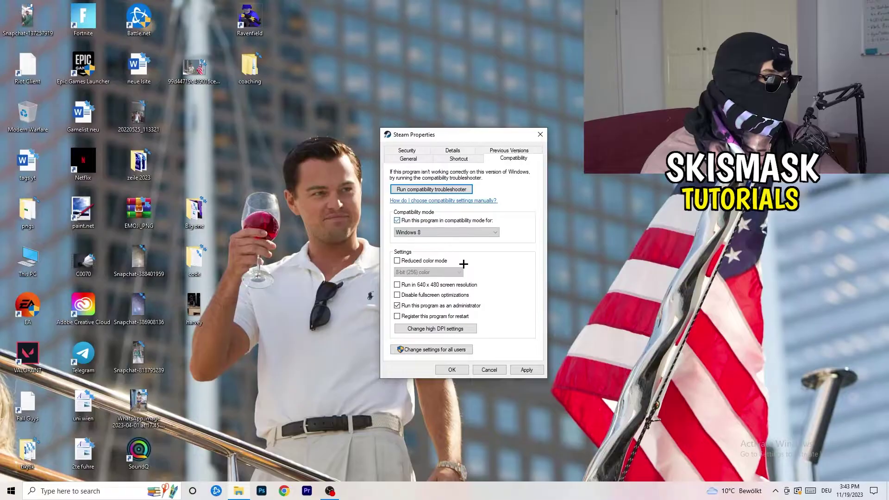
{"action": "left_click", "coordinate": [446, 233]}
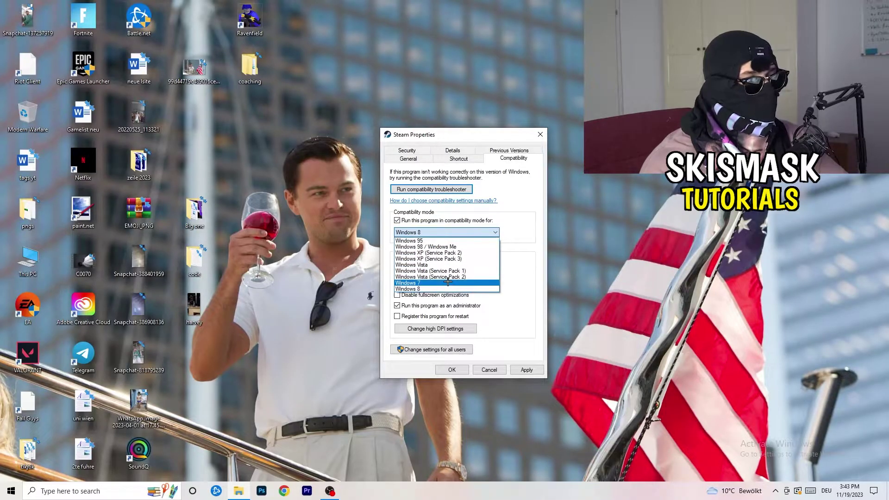
{"action": "left_click", "coordinate": [529, 202]}
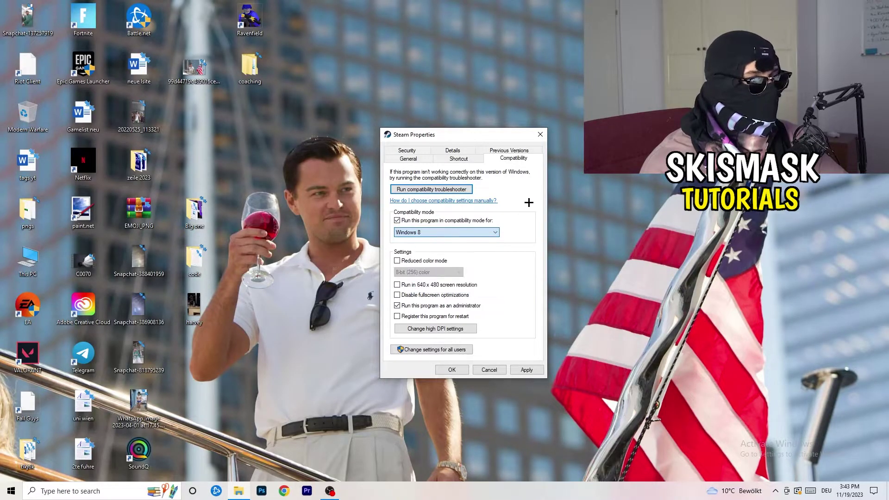
{"action": "left_click", "coordinate": [396, 307]}
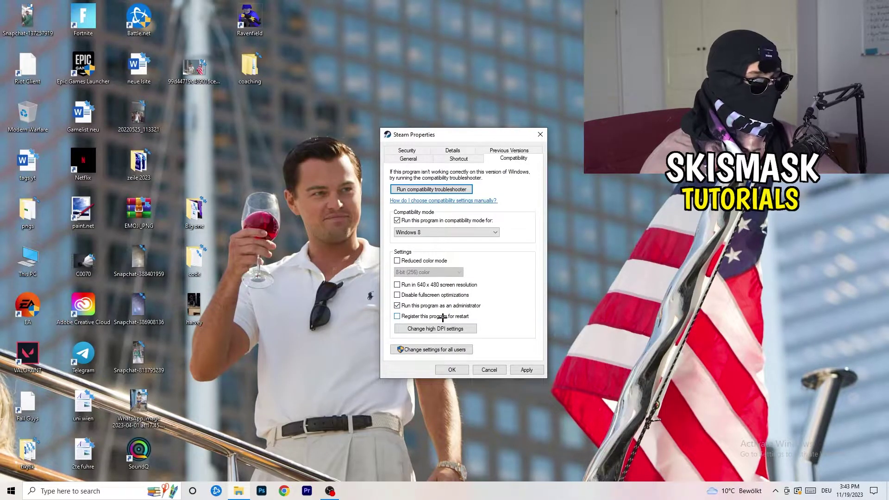
{"action": "left_click", "coordinate": [520, 370]}
{"action": "left_click", "coordinate": [453, 369]}
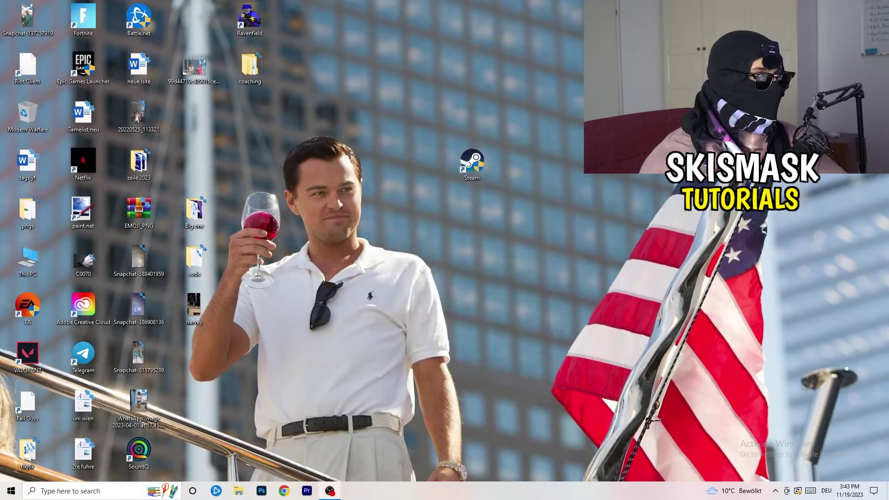
Step: Move the Steam shortcut back to its original place in the fourth column of desktop icons
{"action": "left_click_drag", "start_coordinate": [486, 167], "coordinate": [512, 152]}
{"action": "left_click", "coordinate": [532, 245]}
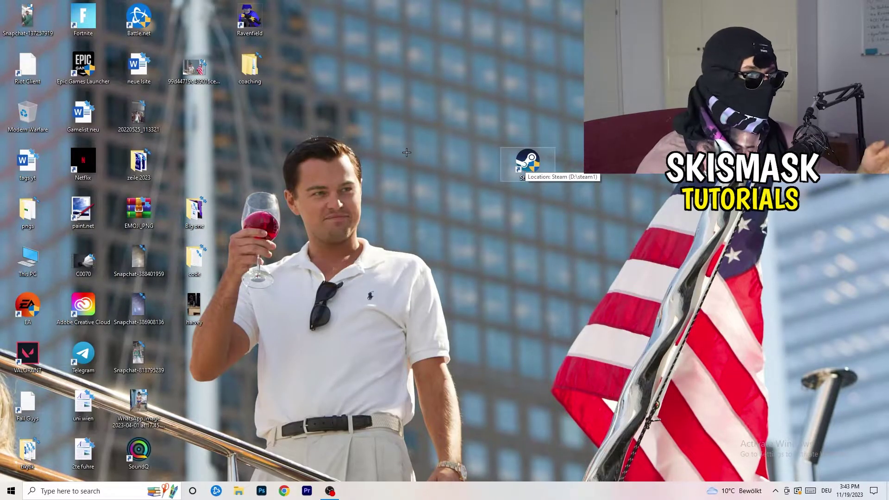
{"action": "right_click", "coordinate": [527, 163]}
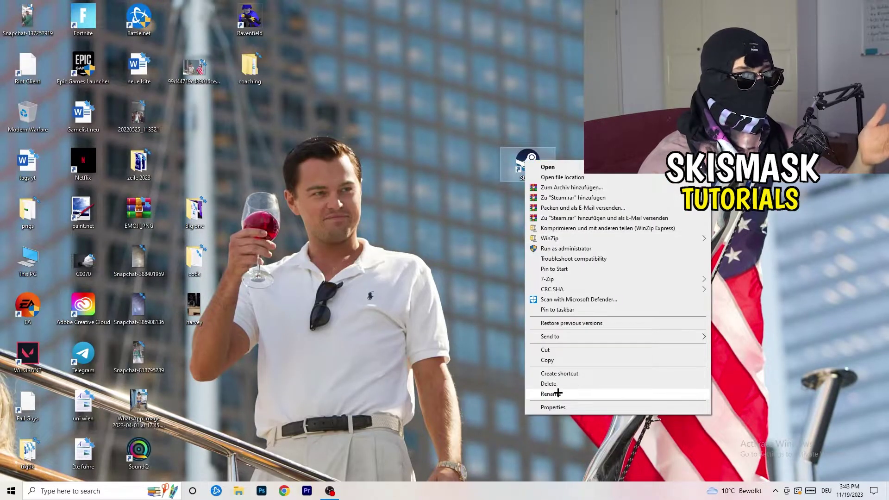
{"action": "left_click", "coordinate": [420, 196]}
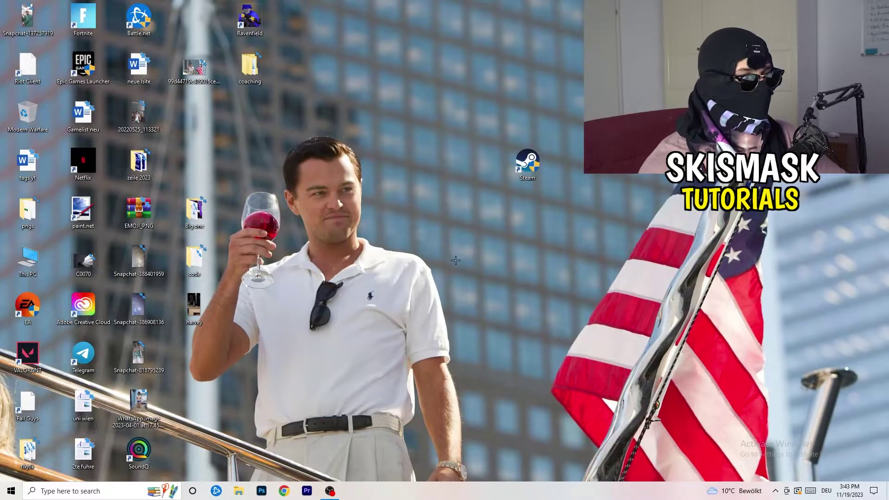
{"action": "left_click_drag", "start_coordinate": [528, 162], "coordinate": [195, 115]}
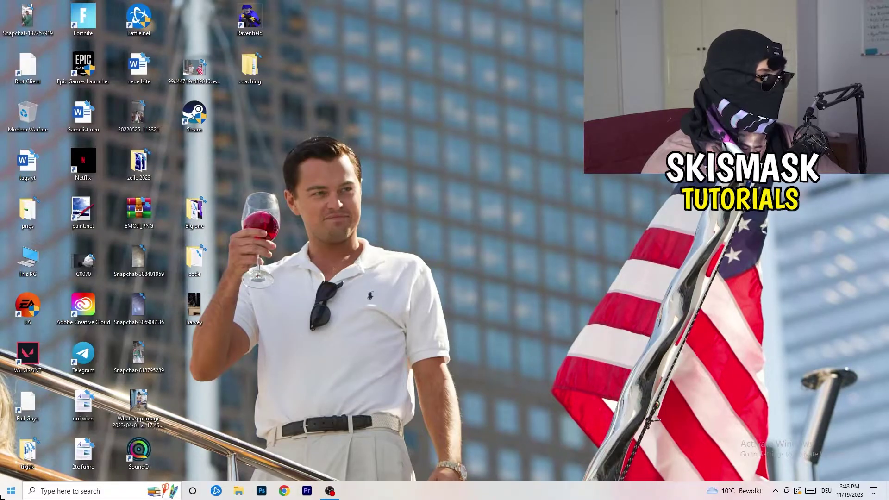
Step: Open the Gaming section of Windows Settings and check the background recording, recorded audio and video options, and the Game Mode setting
{"action": "left_click", "coordinate": [11, 491]}
{"action": "left_click", "coordinate": [11, 449]}
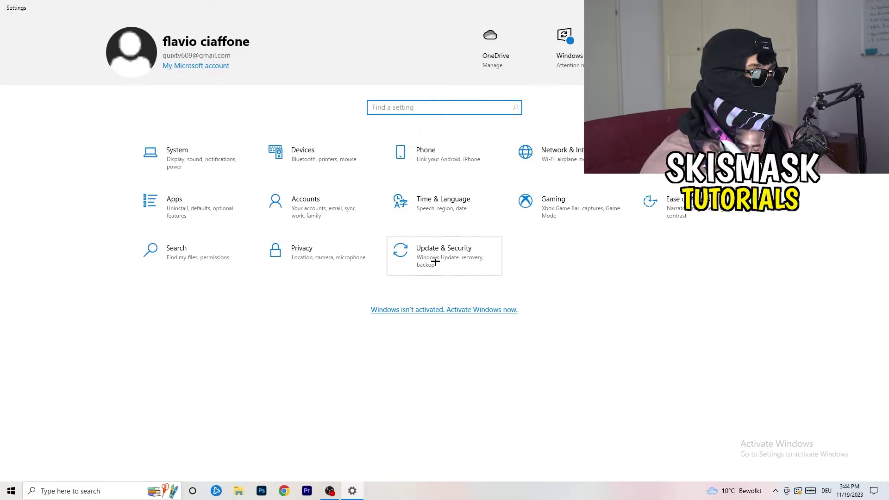
{"action": "left_click", "coordinate": [521, 201]}
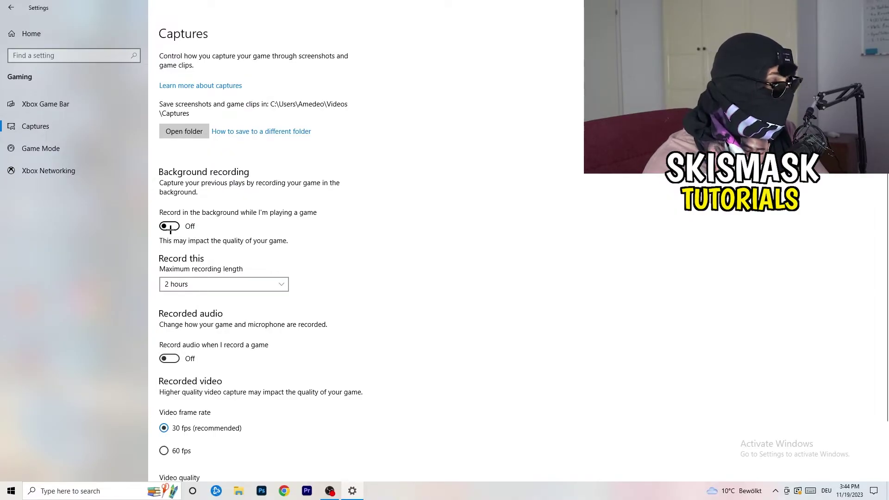
{"action": "scroll", "coordinate": [250, 325], "scroll_direction": "down", "scroll_amount": 2}
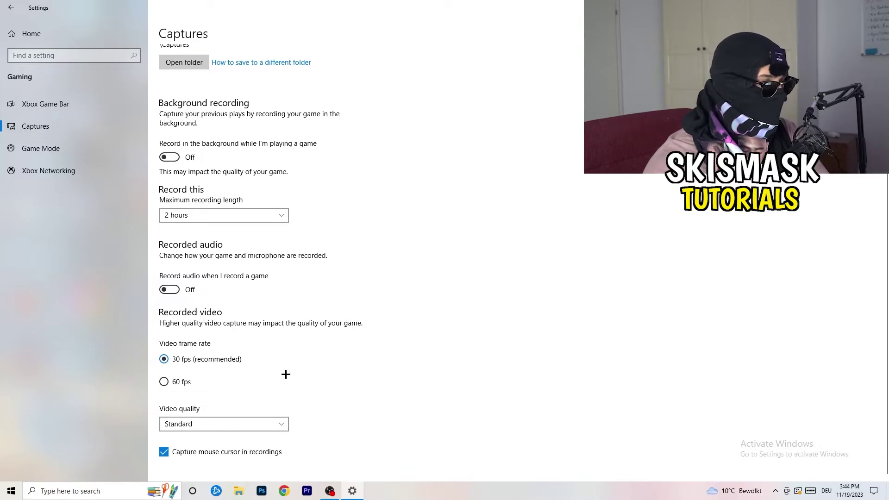
{"action": "scroll", "coordinate": [286, 374], "scroll_direction": "up", "scroll_amount": 2}
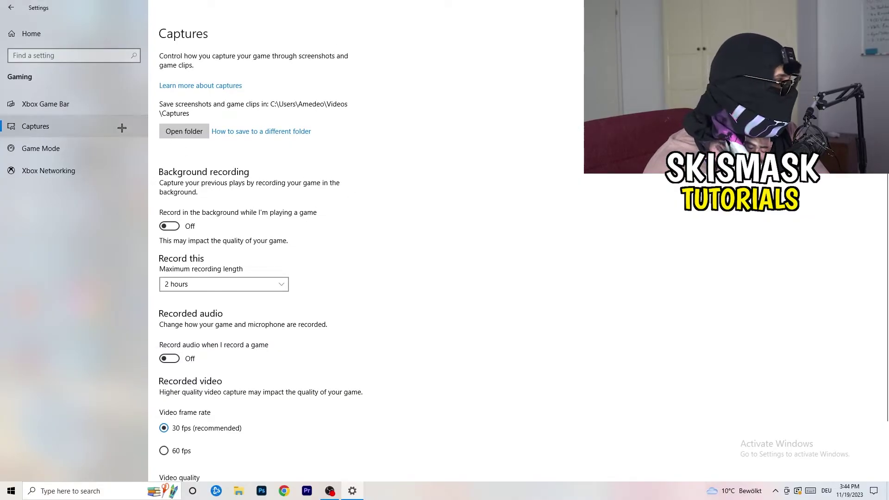
{"action": "left_click", "coordinate": [41, 148]}
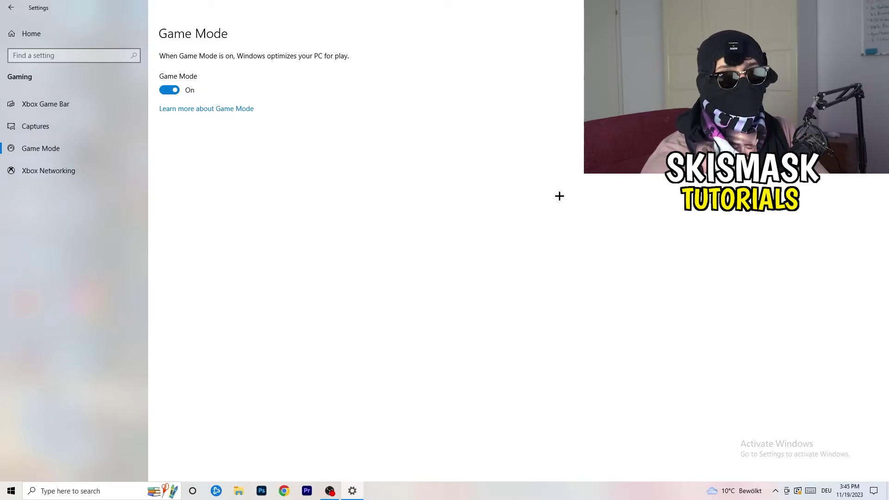
Step: Check the Windows Update status under Update & Security, and close Settings
{"action": "left_click", "coordinate": [9, 5]}
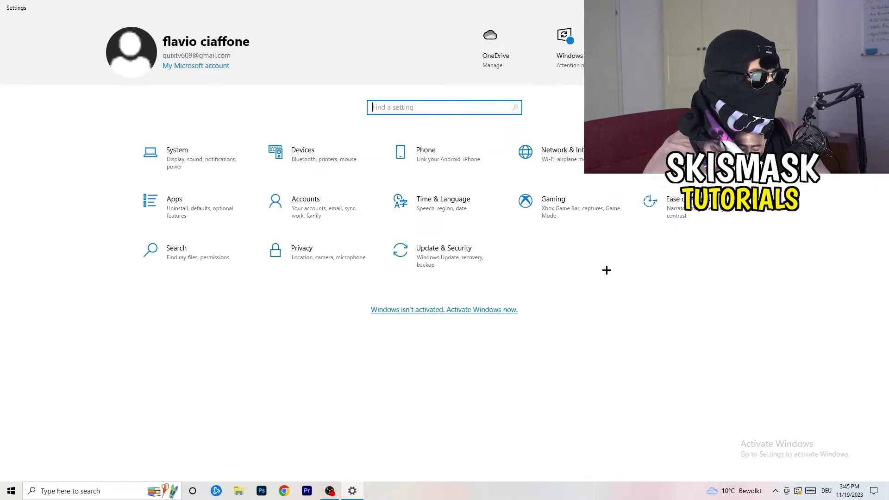
{"action": "left_click", "coordinate": [436, 255]}
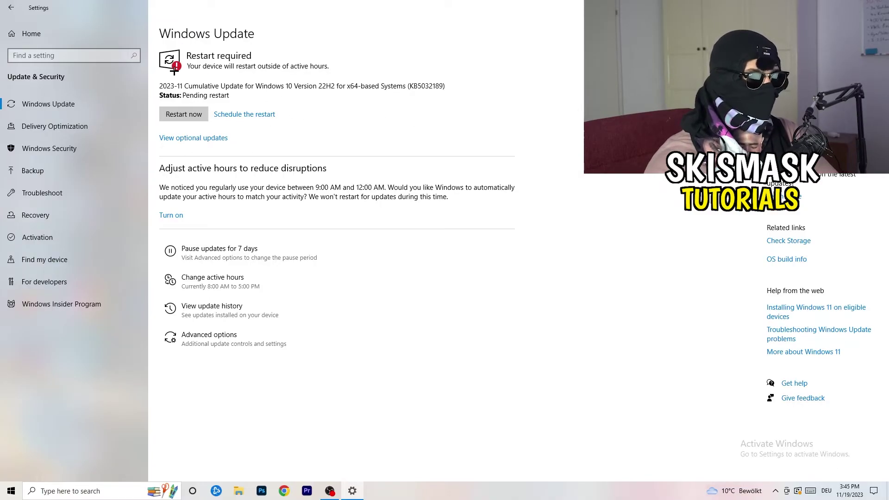
{"action": "key", "text": "alt+F4"}
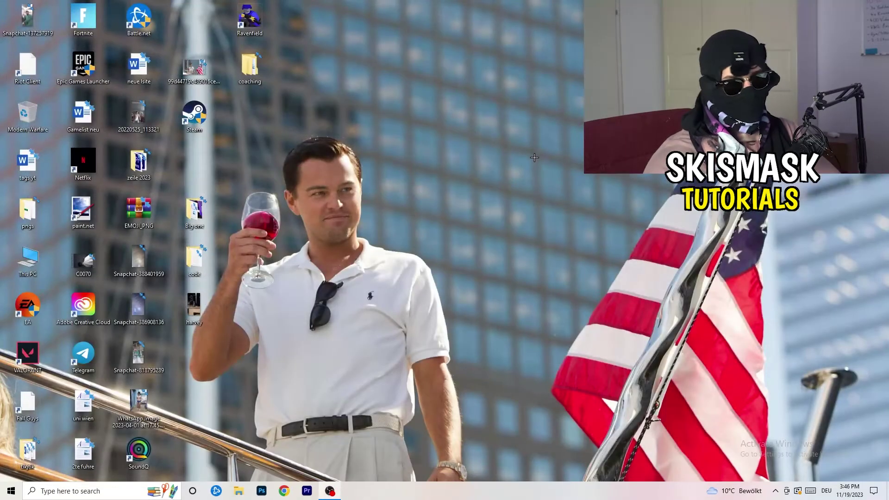